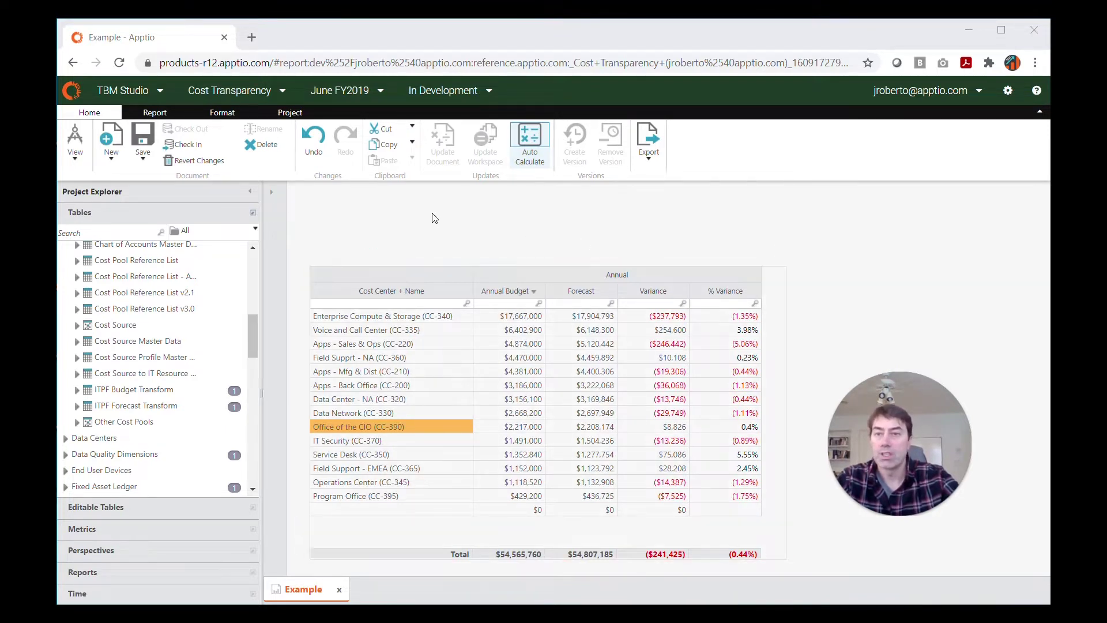
Add a compact slicer from the Report tools and place it top centre above the budget table as a short, wide strip
{"action": "left_click", "coordinate": [158, 113]}
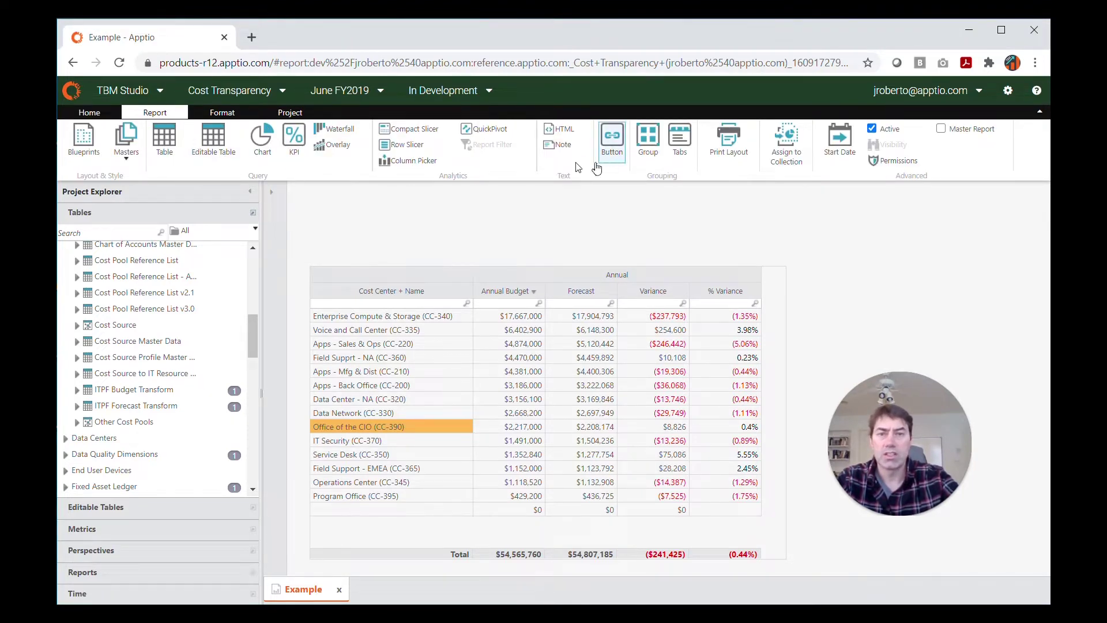
{"action": "left_click", "coordinate": [421, 131]}
{"action": "mouse_move", "coordinate": [470, 302]}
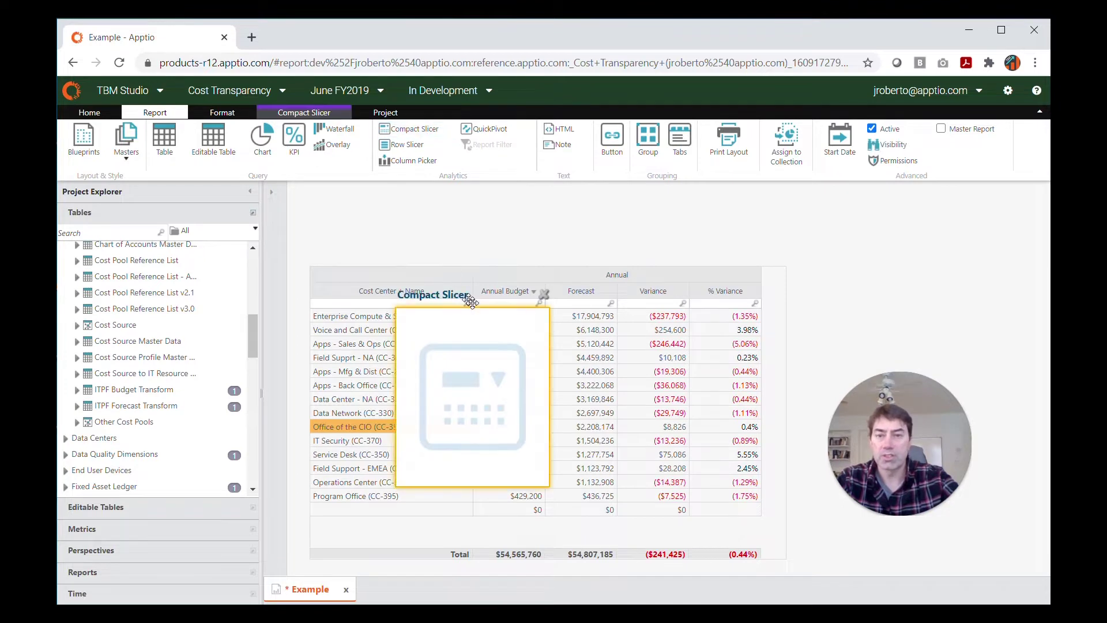
{"action": "left_click_drag", "start_coordinate": [476, 305], "coordinate": [620, 202]}
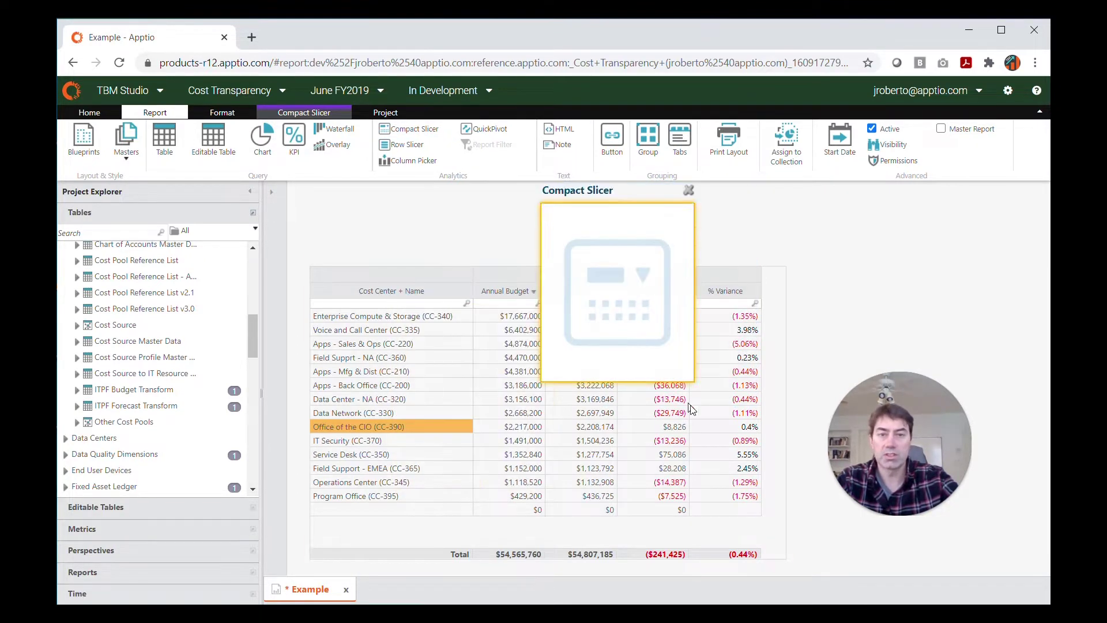
{"action": "left_click_drag", "start_coordinate": [691, 378], "coordinate": [686, 247]}
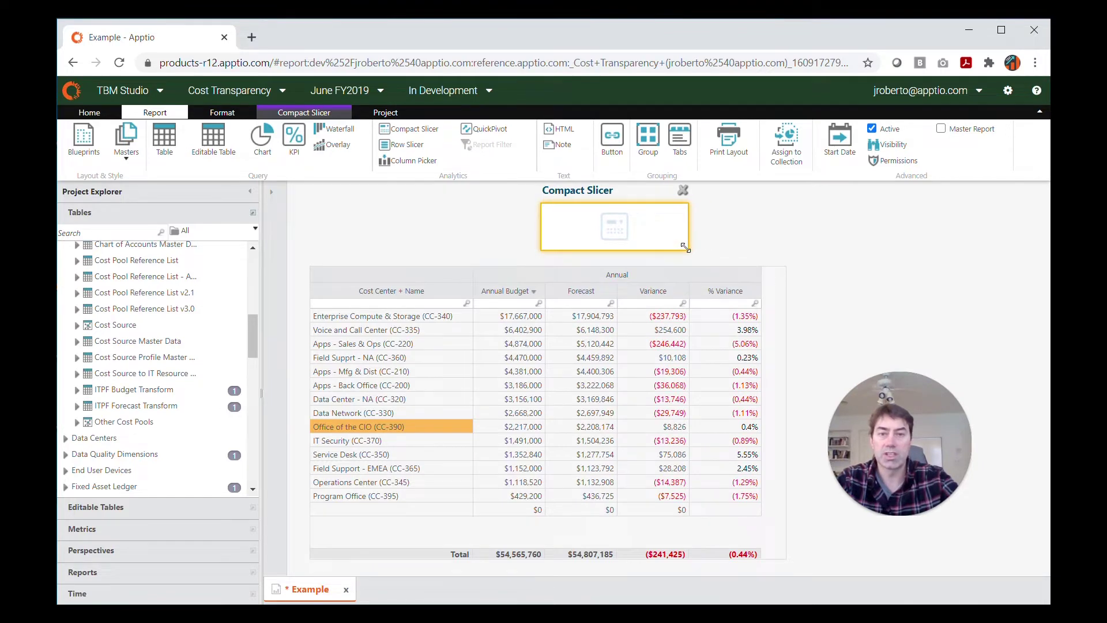
Set the compact slicer's position to X 400, keeping Y 5 and its 207 × 92 size
{"action": "right_click", "coordinate": [650, 216]}
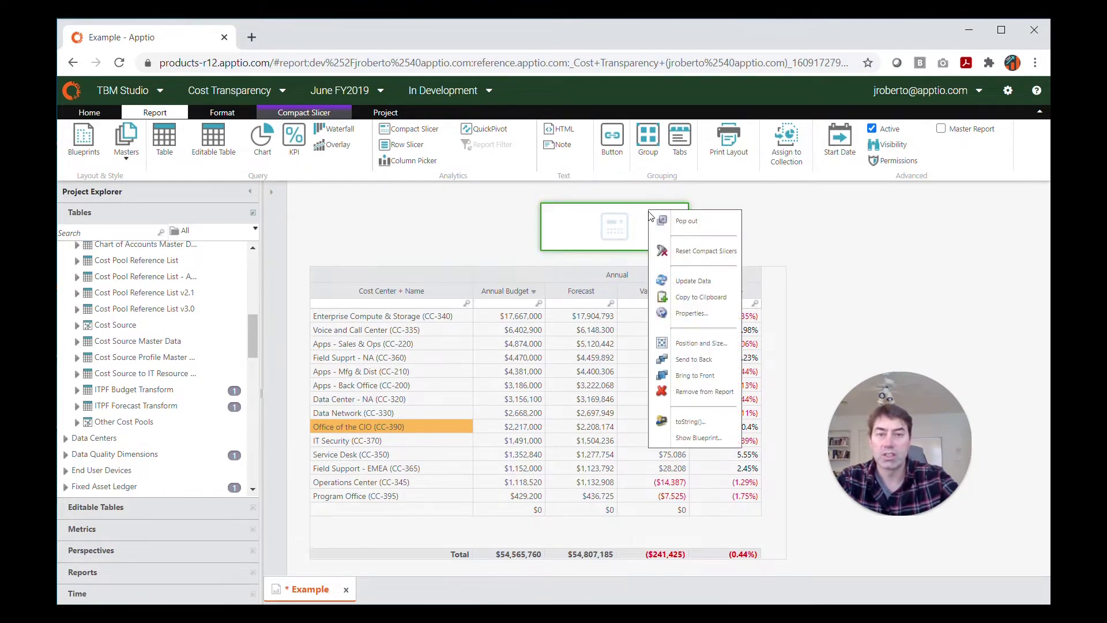
{"action": "left_click", "coordinate": [628, 224]}
{"action": "right_click", "coordinate": [628, 224]}
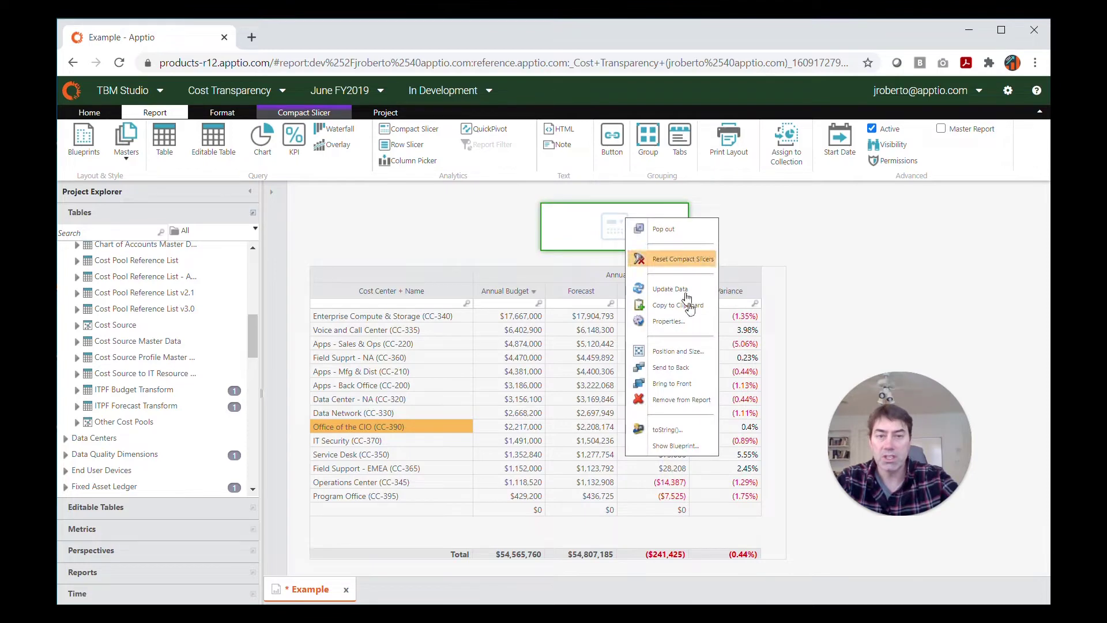
{"action": "left_click", "coordinate": [685, 351]}
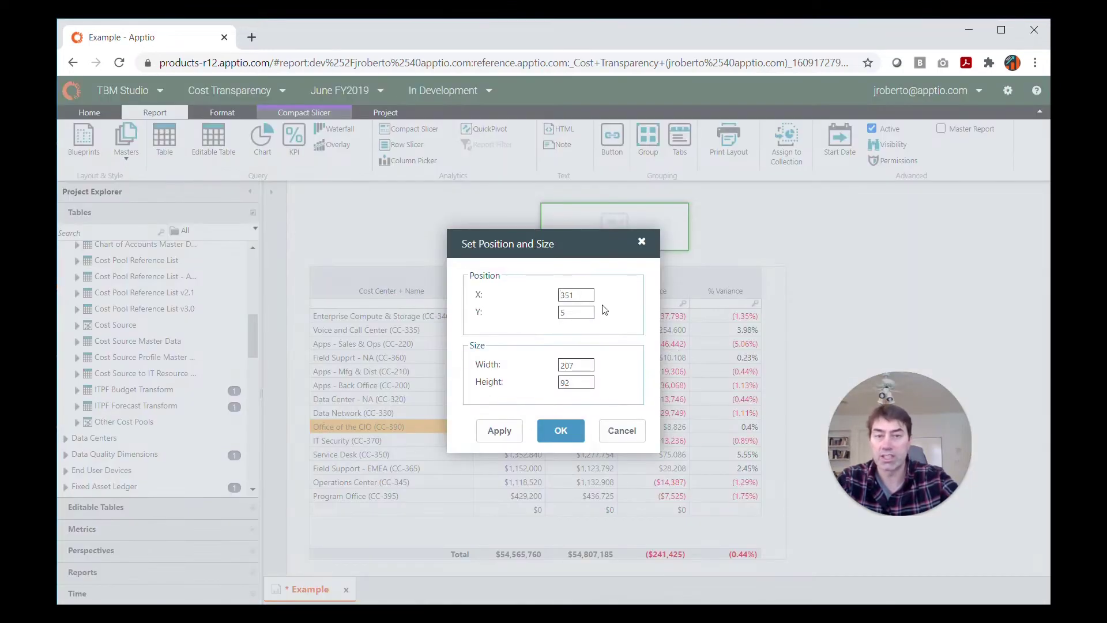
{"action": "type", "text": "400"}
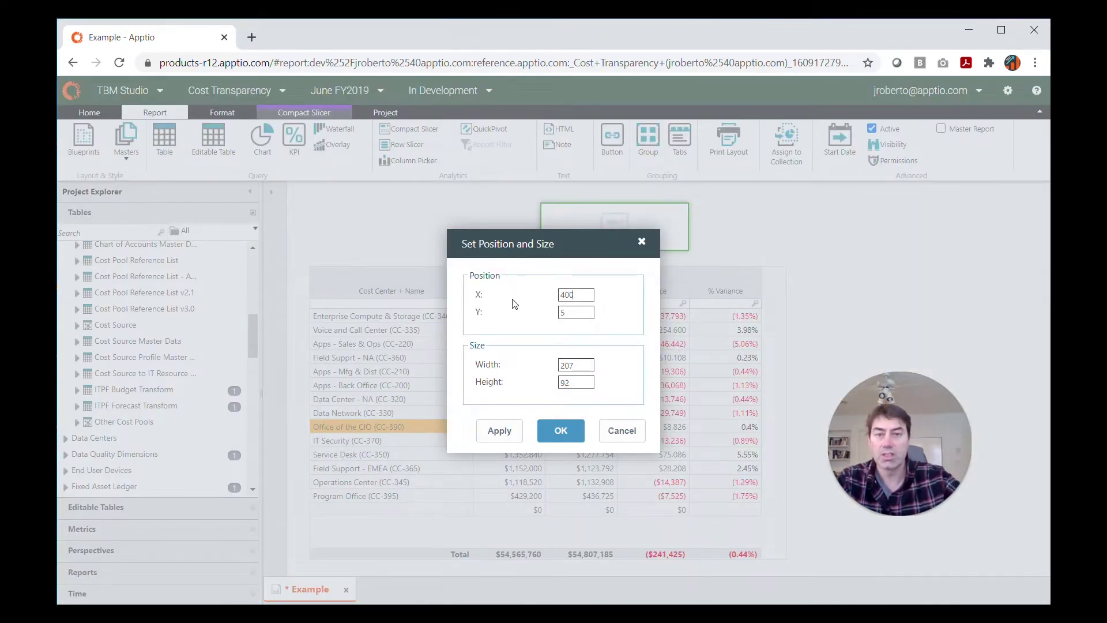
{"action": "left_click", "coordinate": [499, 431]}
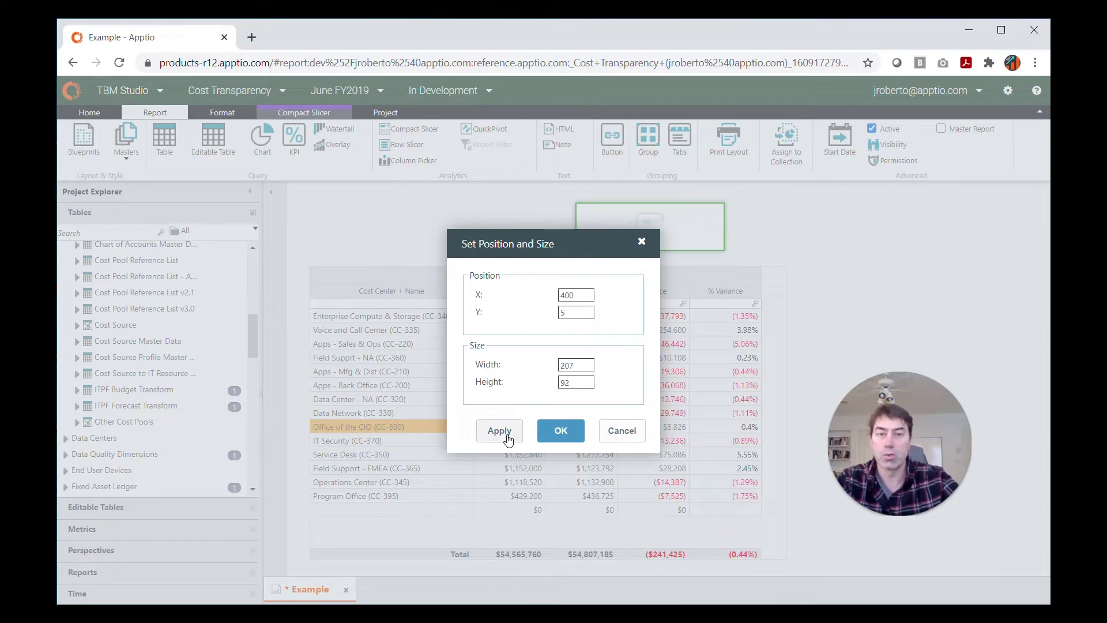
{"action": "left_click", "coordinate": [554, 435]}
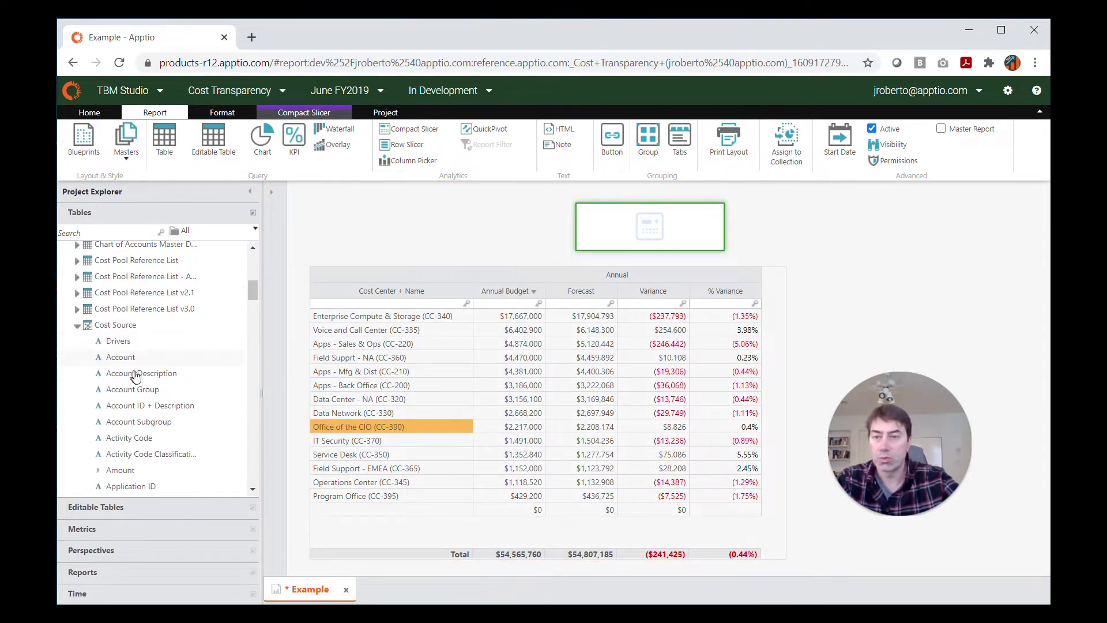
Drag Cost Center from the Cost Source table into the slicer's Slice By field, then collapse the column list
{"action": "scroll", "coordinate": [154, 373], "scroll_direction": "down", "scroll_amount": 3}
{"action": "scroll", "coordinate": [160, 369], "scroll_direction": "down", "scroll_amount": 10}
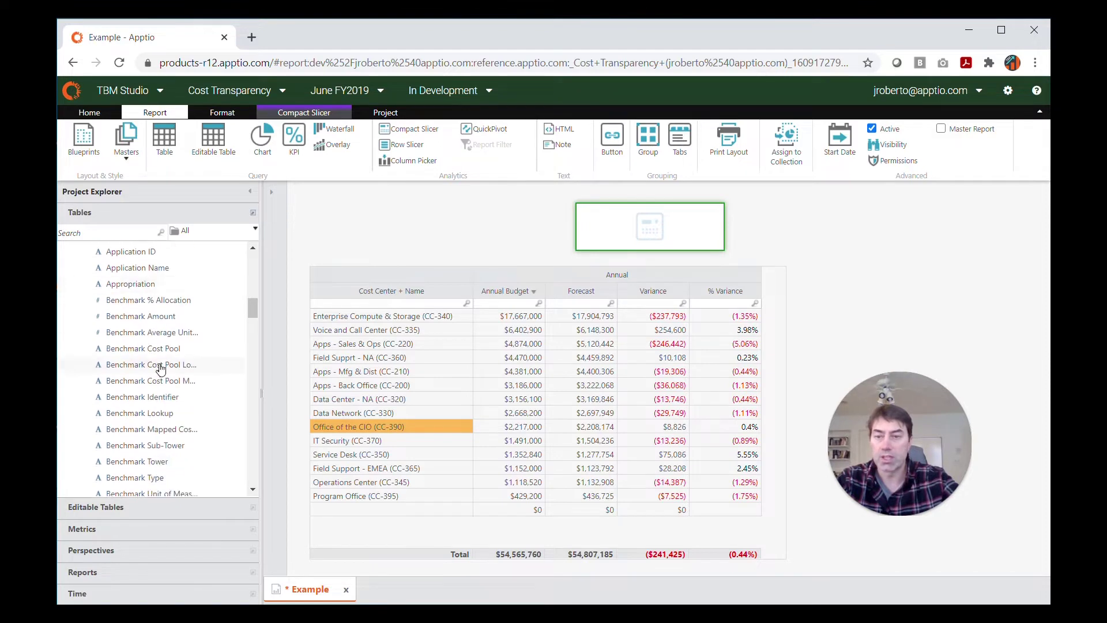
{"action": "scroll", "coordinate": [161, 369], "scroll_direction": "down", "scroll_amount": 1}
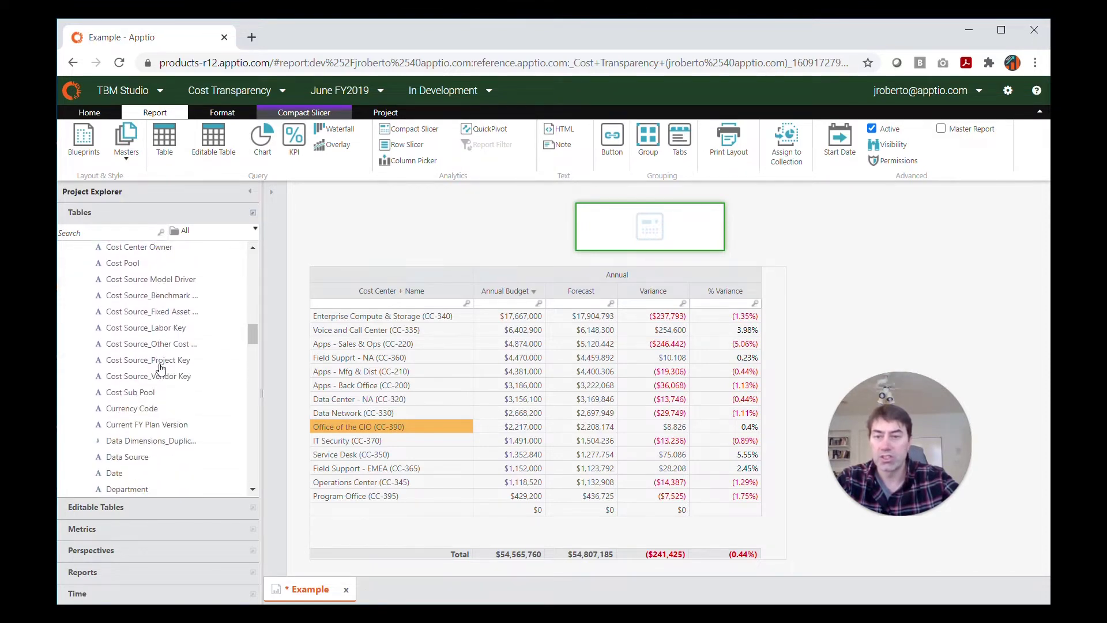
{"action": "scroll", "coordinate": [160, 369], "scroll_direction": "up", "scroll_amount": 2}
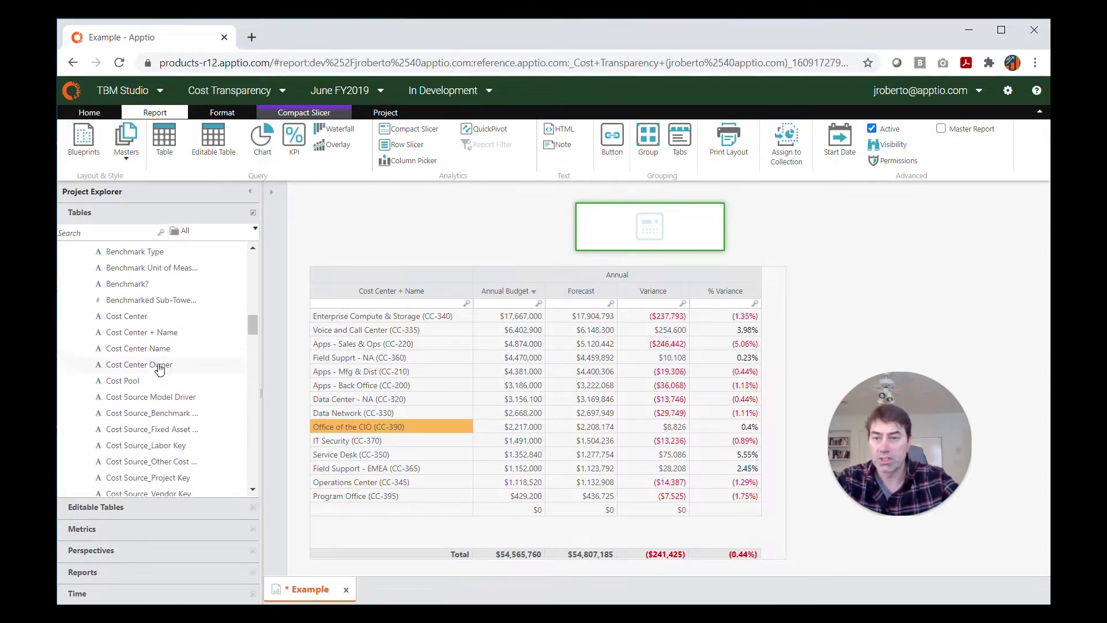
{"action": "left_click", "coordinate": [276, 209]}
{"action": "left_click_drag", "start_coordinate": [138, 349], "coordinate": [364, 321]}
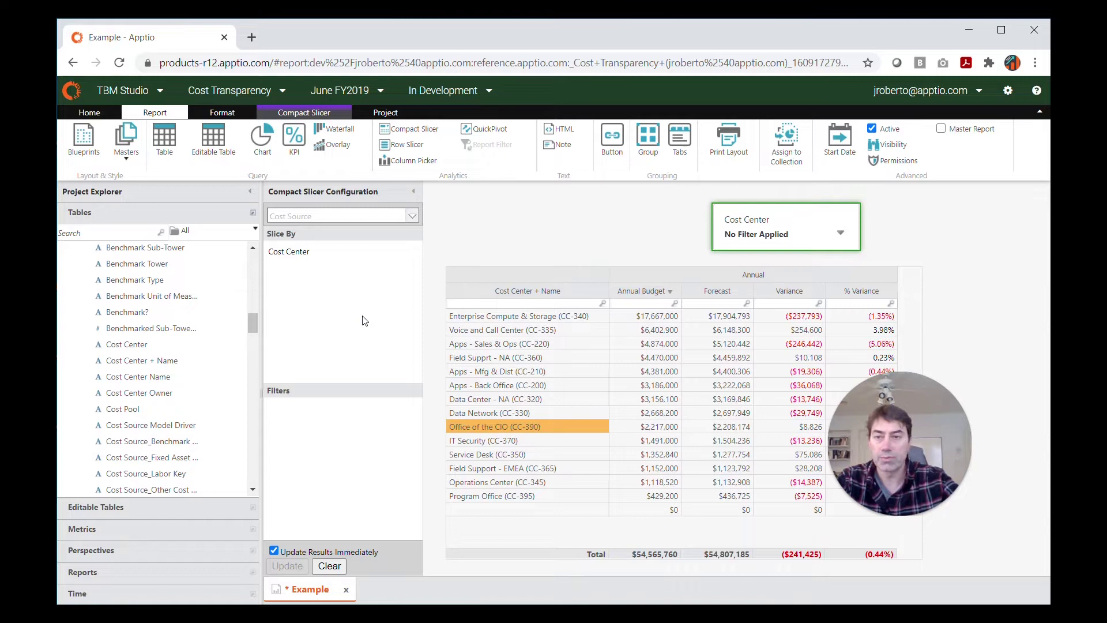
{"action": "scroll", "coordinate": [173, 314], "scroll_direction": "up", "scroll_amount": 10}
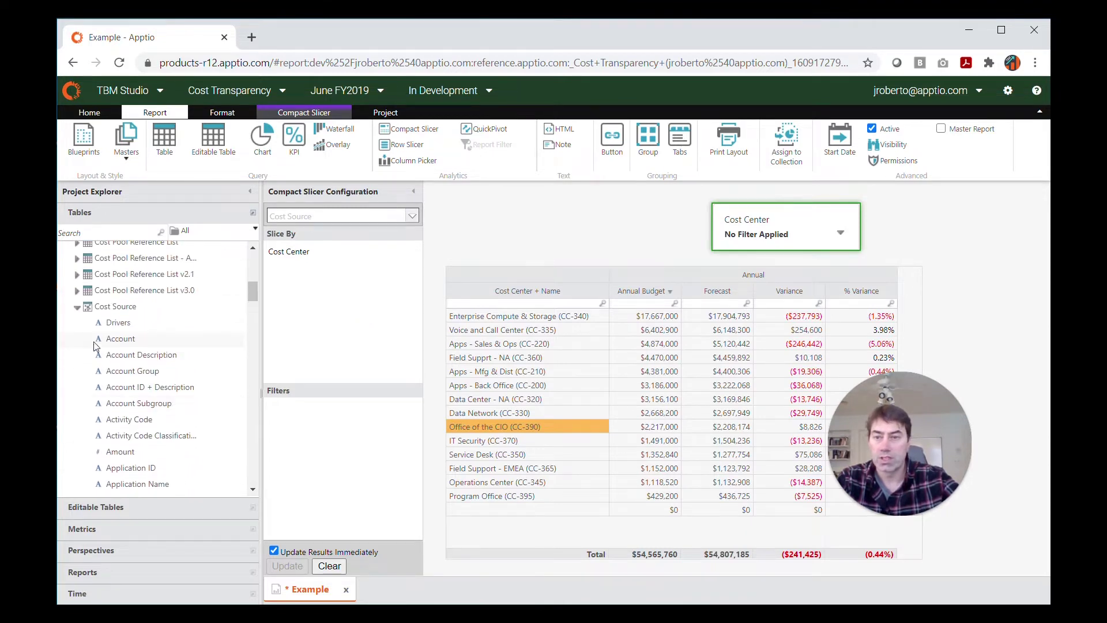
{"action": "left_click", "coordinate": [77, 308]}
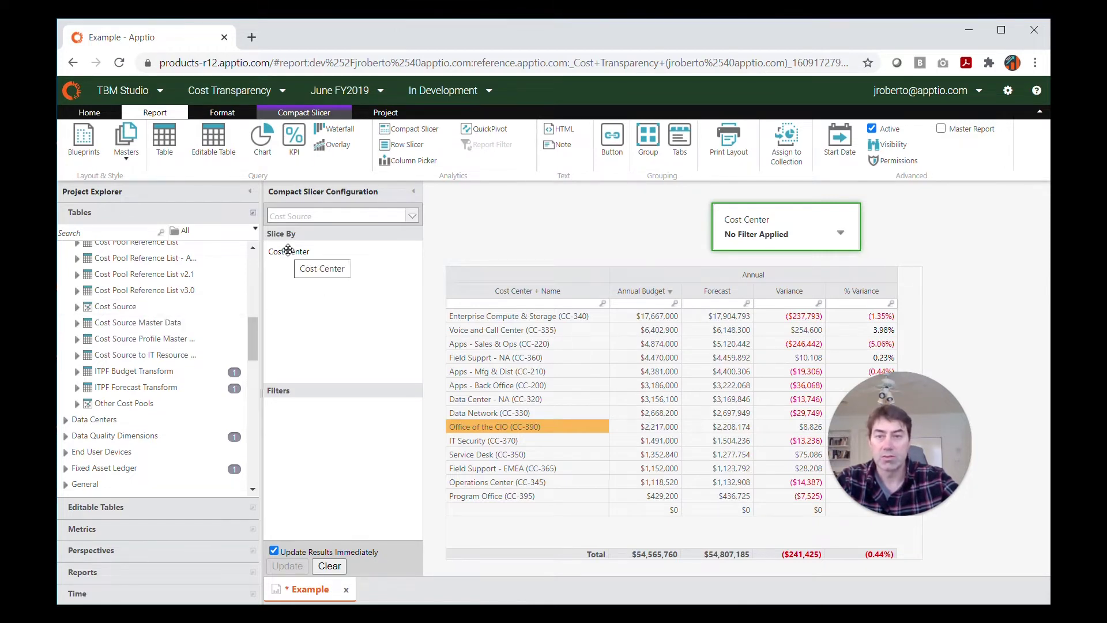
{"action": "left_click", "coordinate": [786, 247]}
{"action": "left_click", "coordinate": [787, 240]}
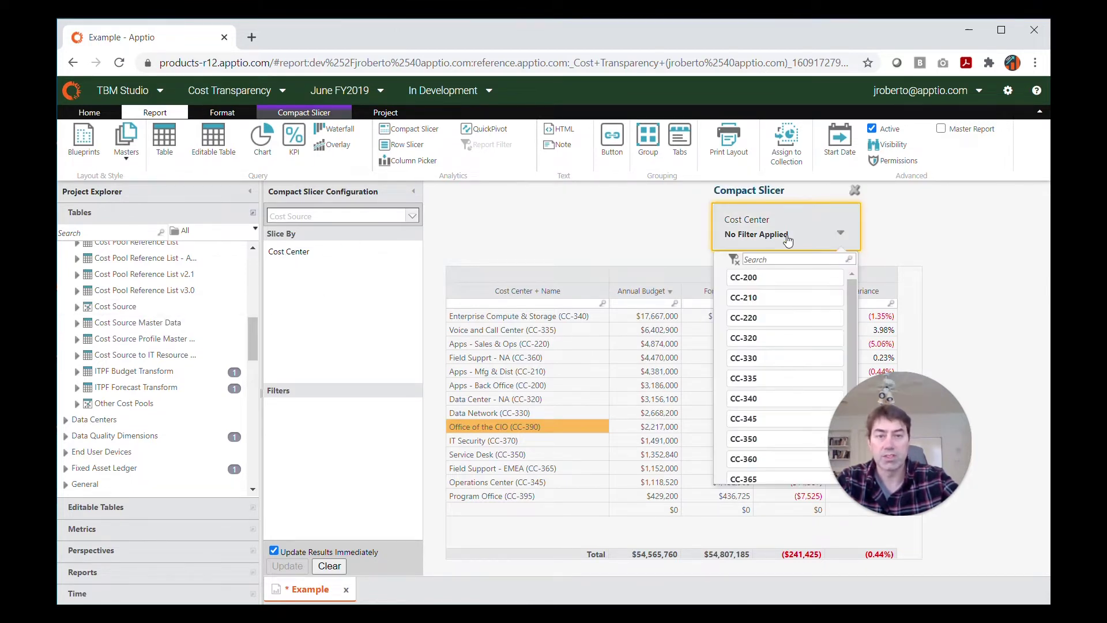
{"action": "left_click", "coordinate": [761, 358]}
{"action": "left_click", "coordinate": [764, 365]}
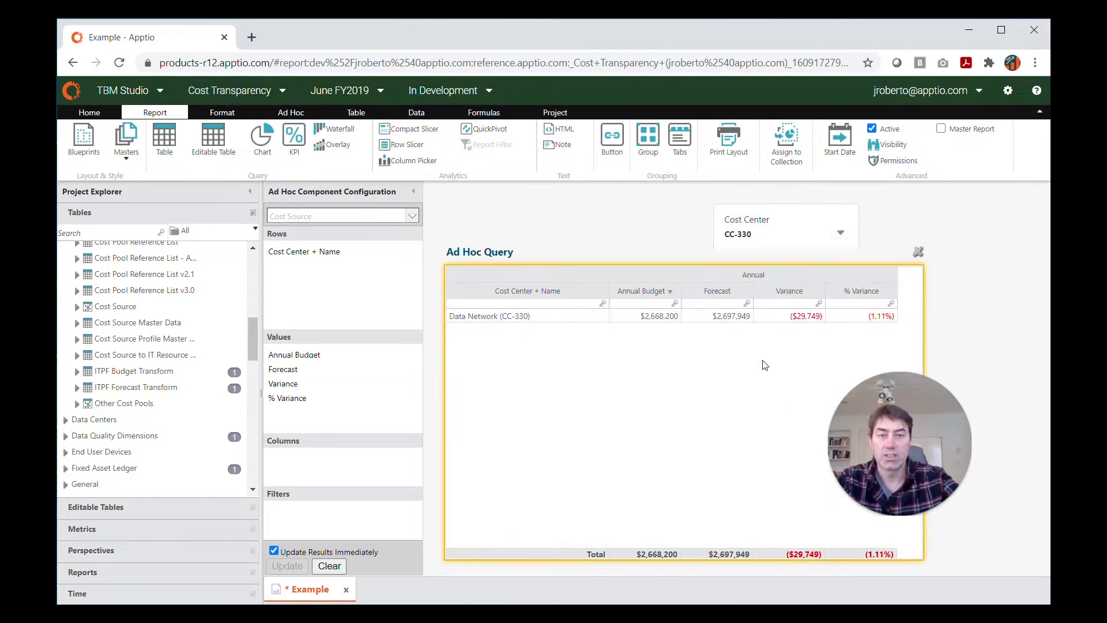
{"action": "left_click", "coordinate": [769, 241]}
{"action": "left_click", "coordinate": [769, 243]}
{"action": "left_click", "coordinate": [767, 401]}
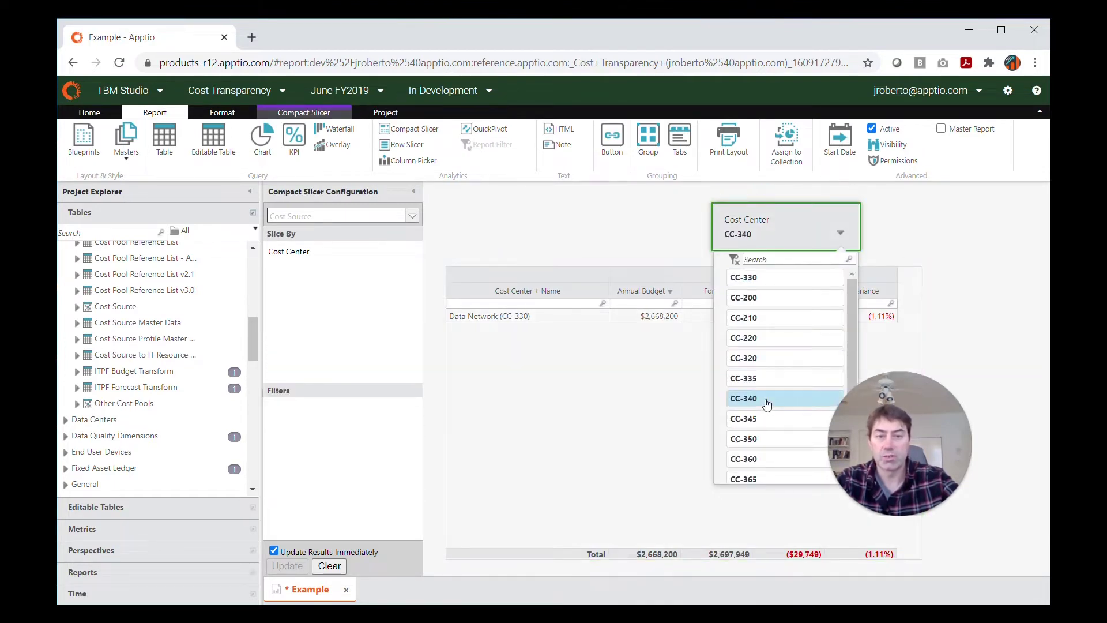
{"action": "left_click", "coordinate": [768, 245]}
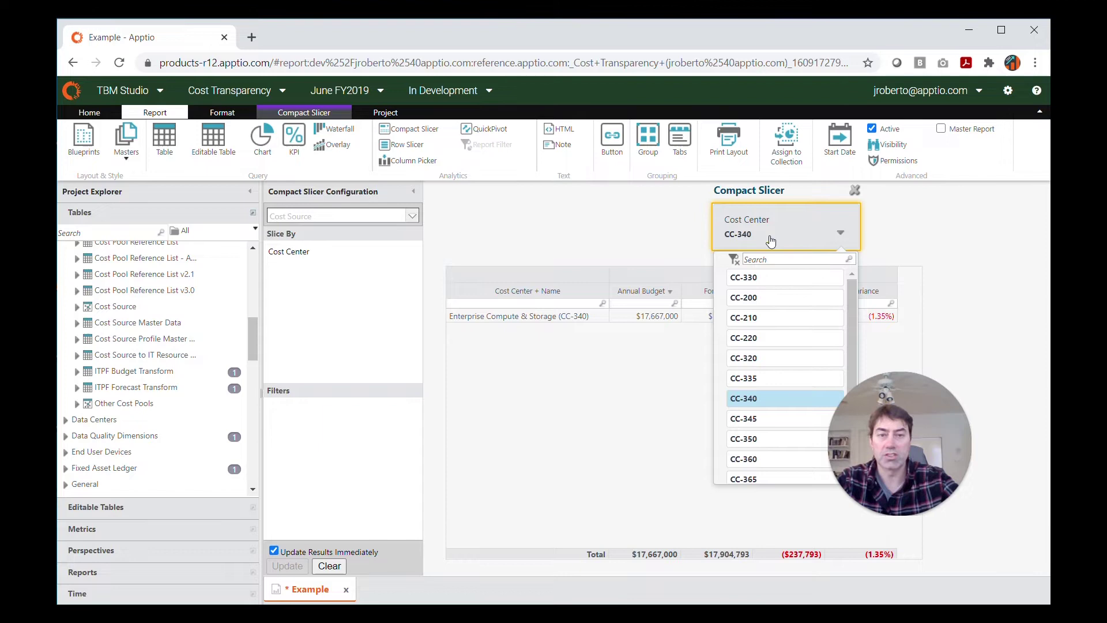
{"action": "left_click", "coordinate": [753, 245]}
{"action": "left_click", "coordinate": [734, 259]}
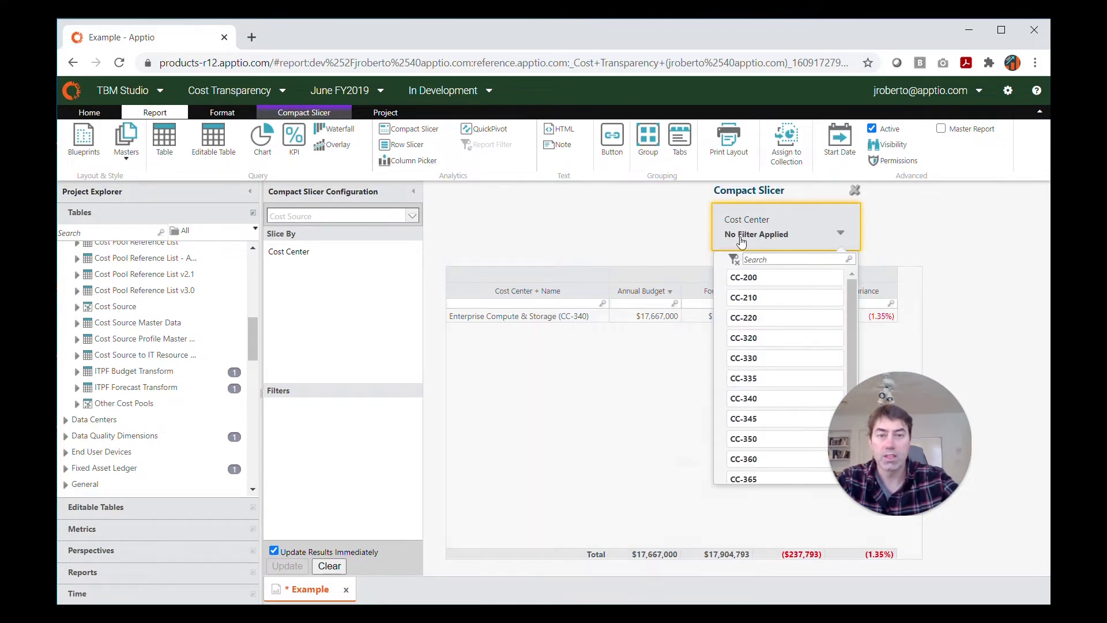
{"action": "left_click", "coordinate": [692, 232]}
{"action": "left_click", "coordinate": [760, 231]}
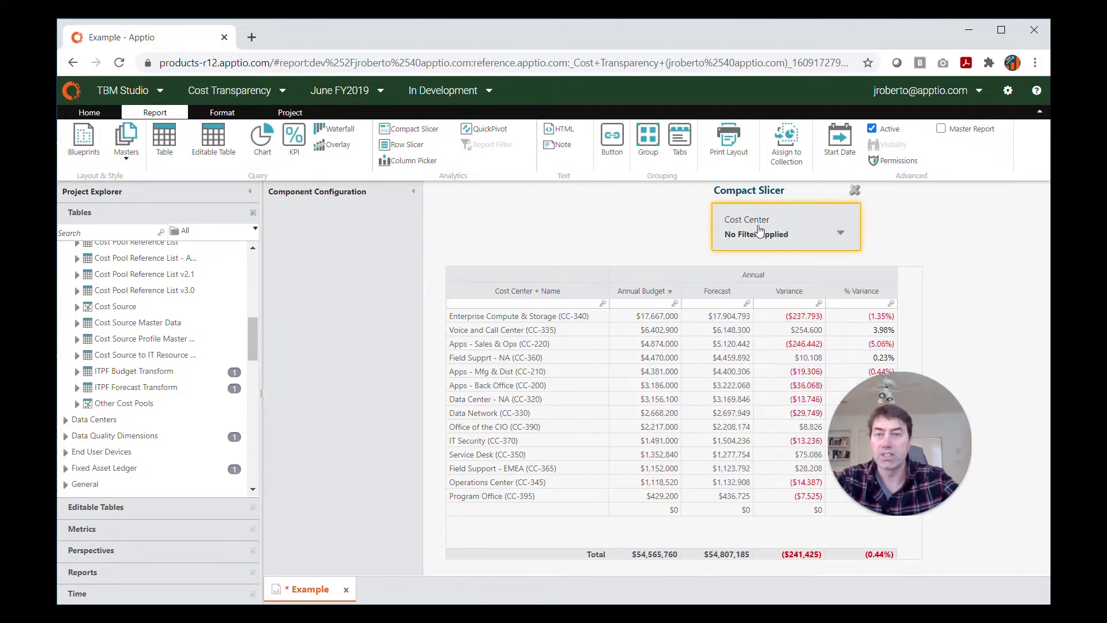
{"action": "left_click", "coordinate": [730, 241]}
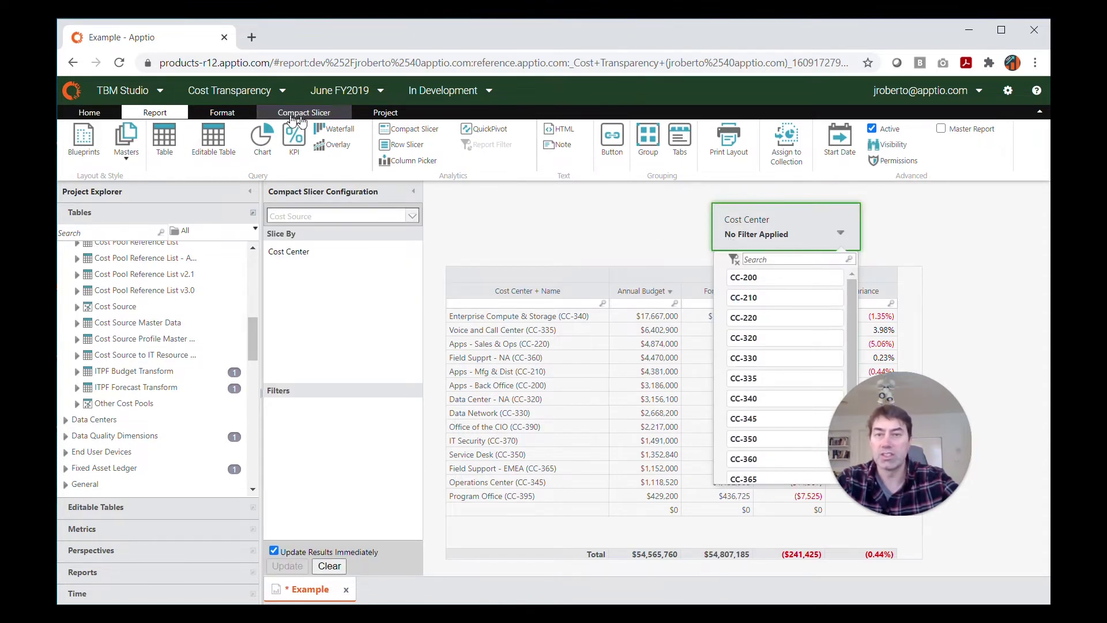
Change the Cost Center slicer's size from regular to Small
{"action": "left_click", "coordinate": [316, 113]}
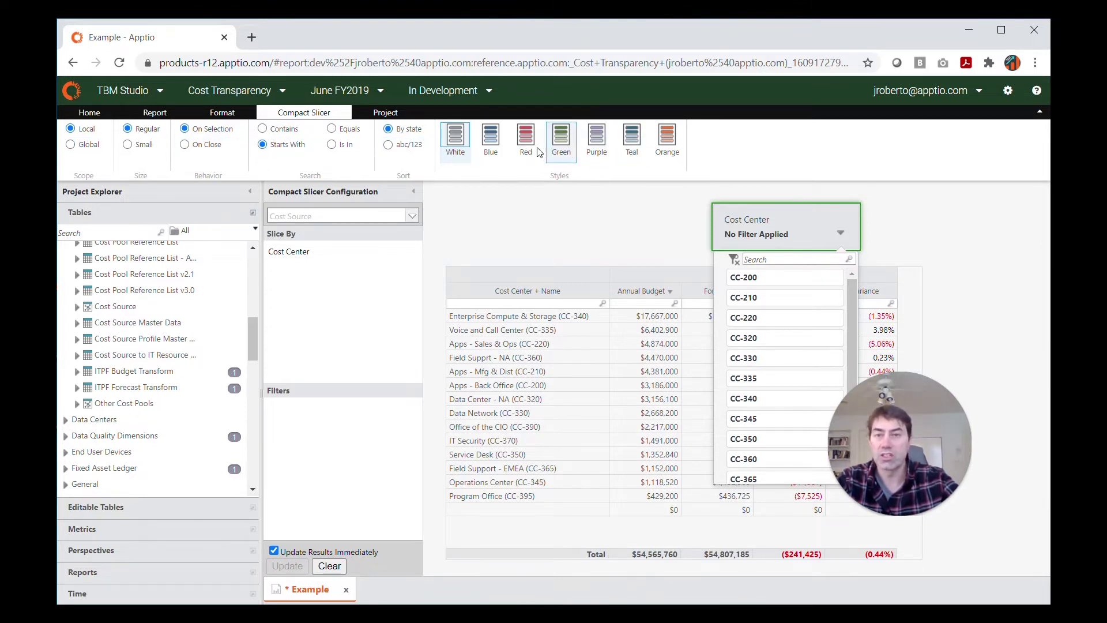
{"action": "left_click", "coordinate": [144, 149]}
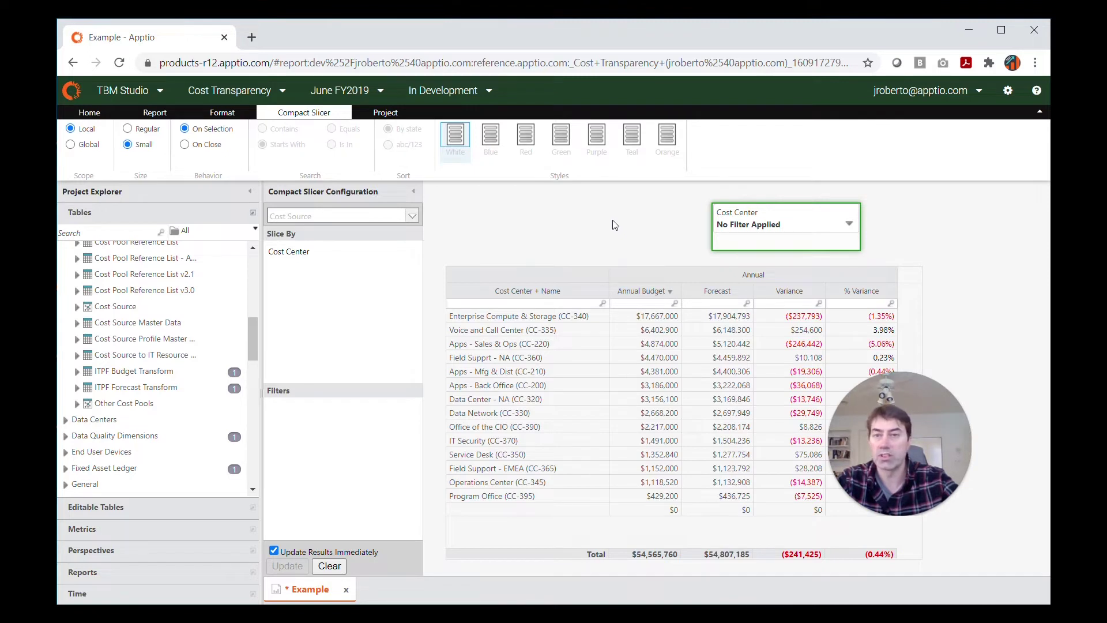
Try the Orange and Teal styles, then settle on Blue for the Cost Center slicer and reselect it
{"action": "left_click", "coordinate": [773, 225]}
{"action": "left_click", "coordinate": [491, 138]}
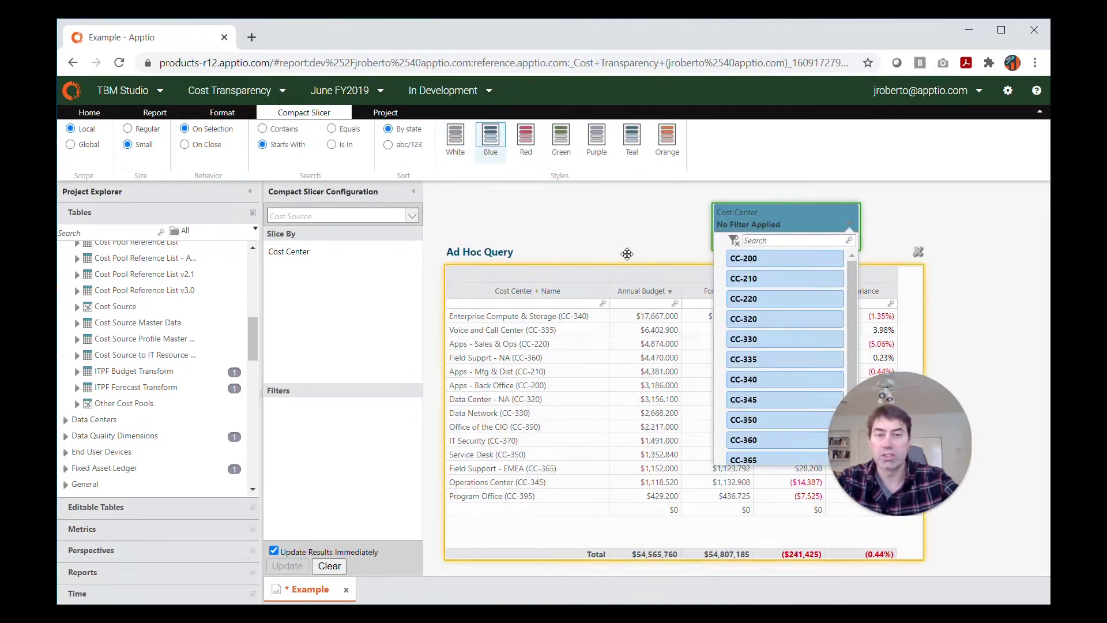
{"action": "left_click", "coordinate": [667, 139]}
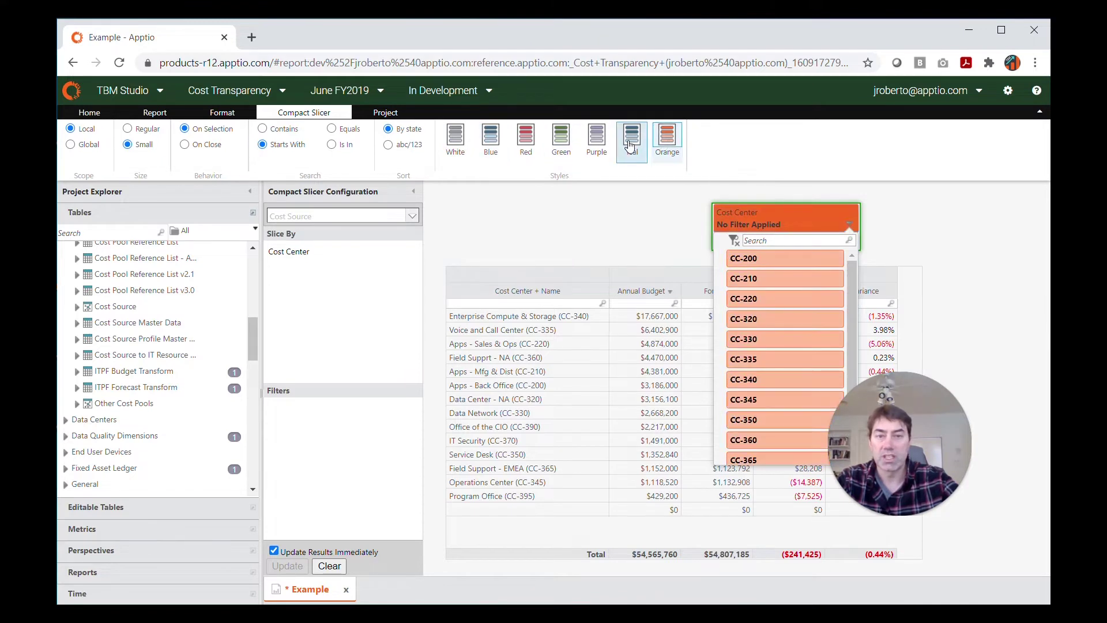
{"action": "left_click", "coordinate": [630, 145]}
{"action": "left_click", "coordinate": [490, 138]}
{"action": "left_click", "coordinate": [605, 240]}
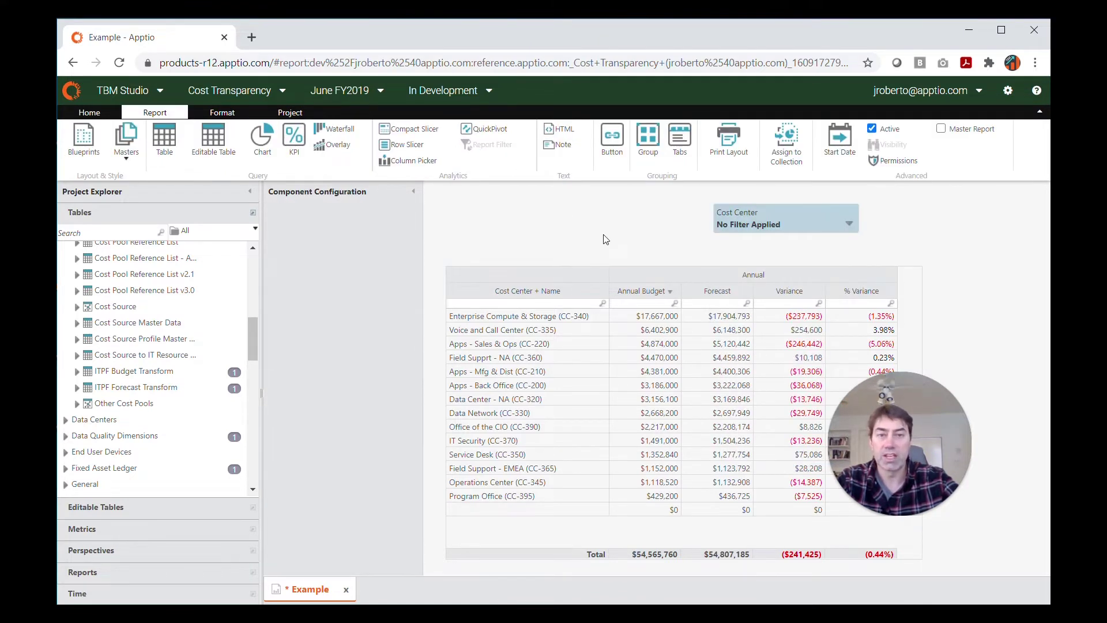
{"action": "left_click", "coordinate": [777, 245]}
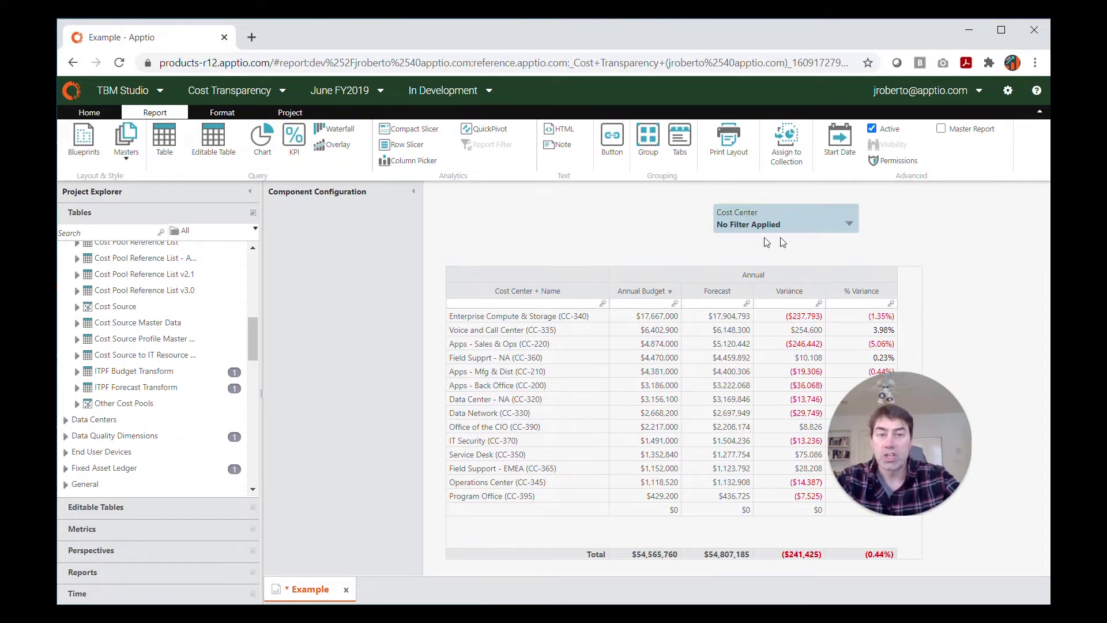
{"action": "left_click", "coordinate": [781, 248]}
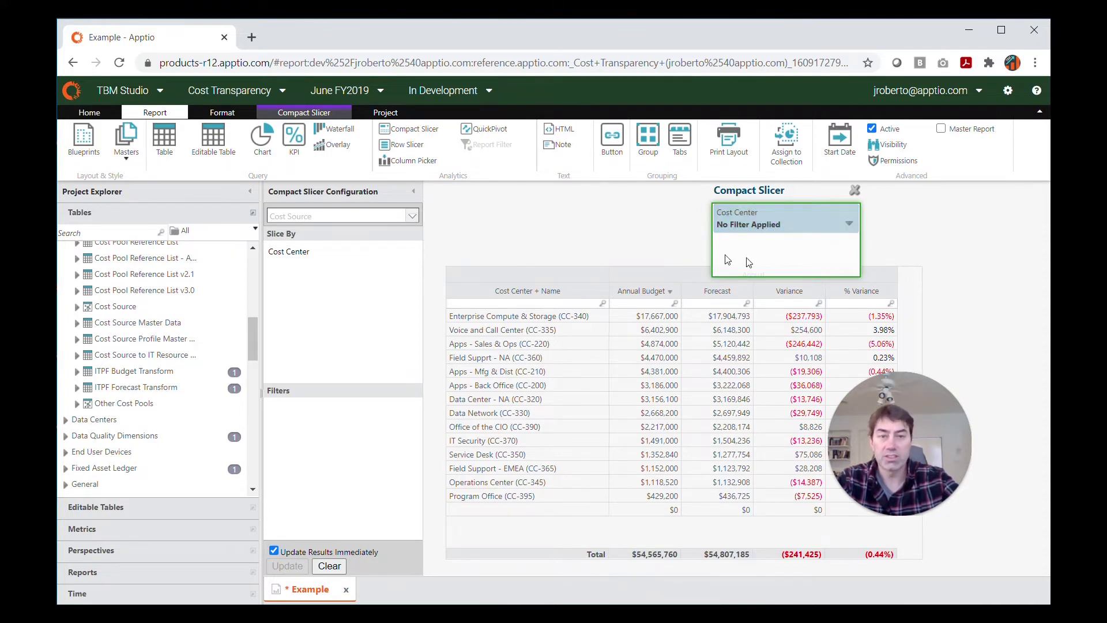
{"action": "left_click", "coordinate": [589, 217]}
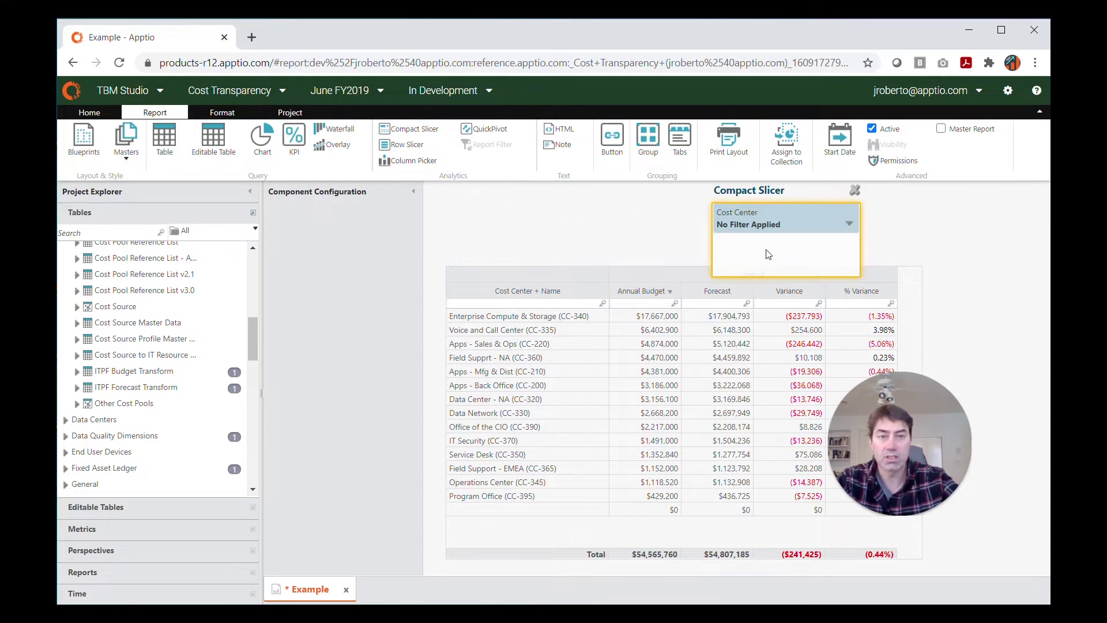
{"action": "left_click", "coordinate": [763, 263]}
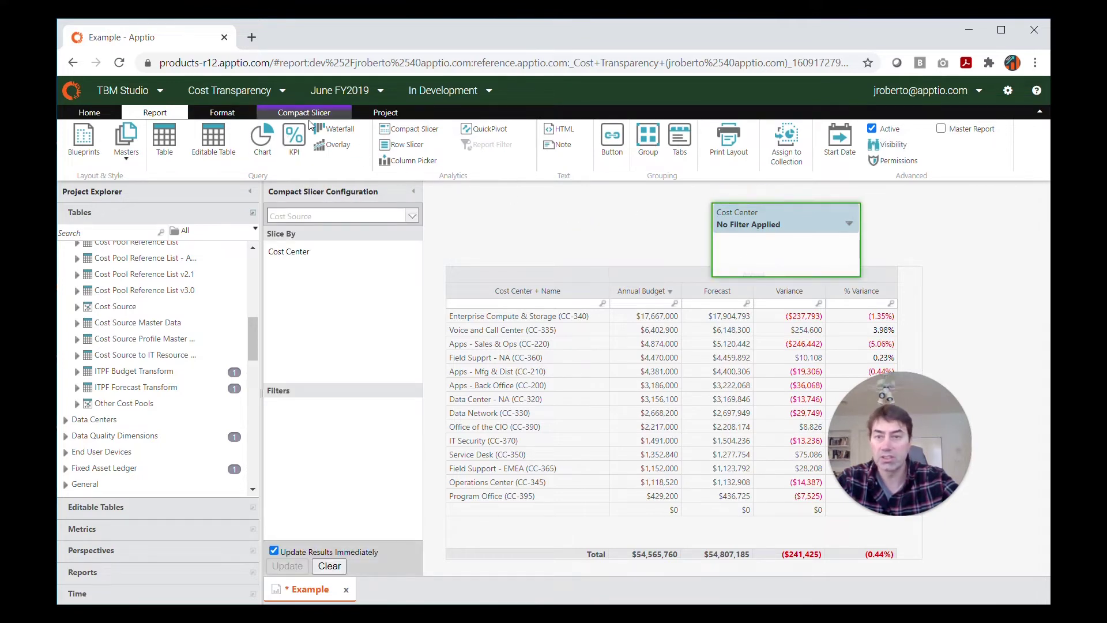
{"action": "left_click", "coordinate": [321, 116]}
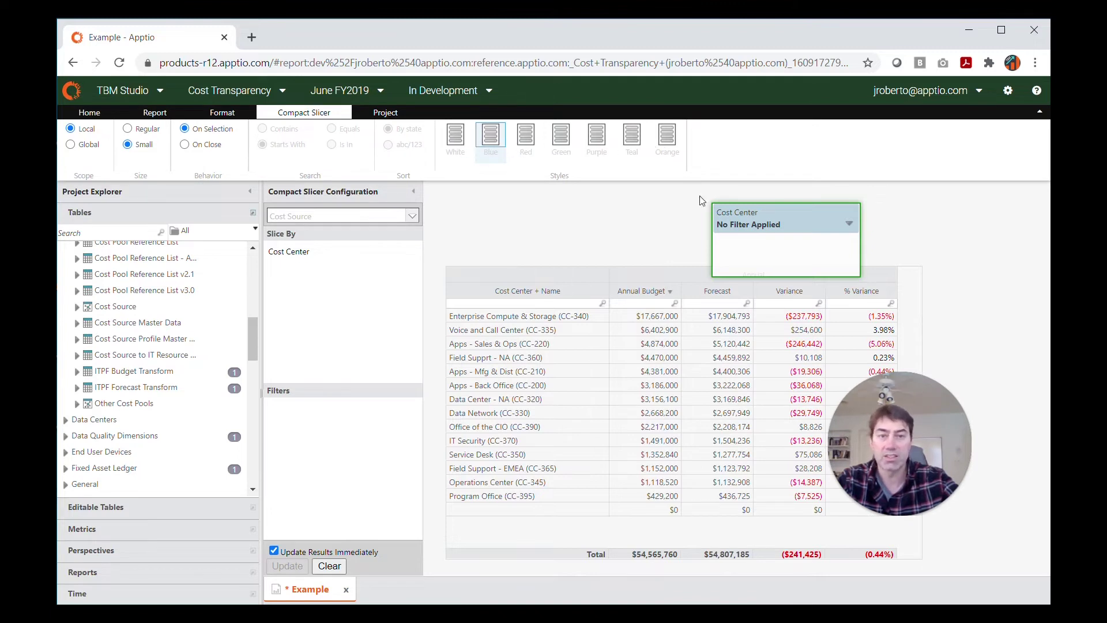
{"action": "left_click", "coordinate": [795, 224]}
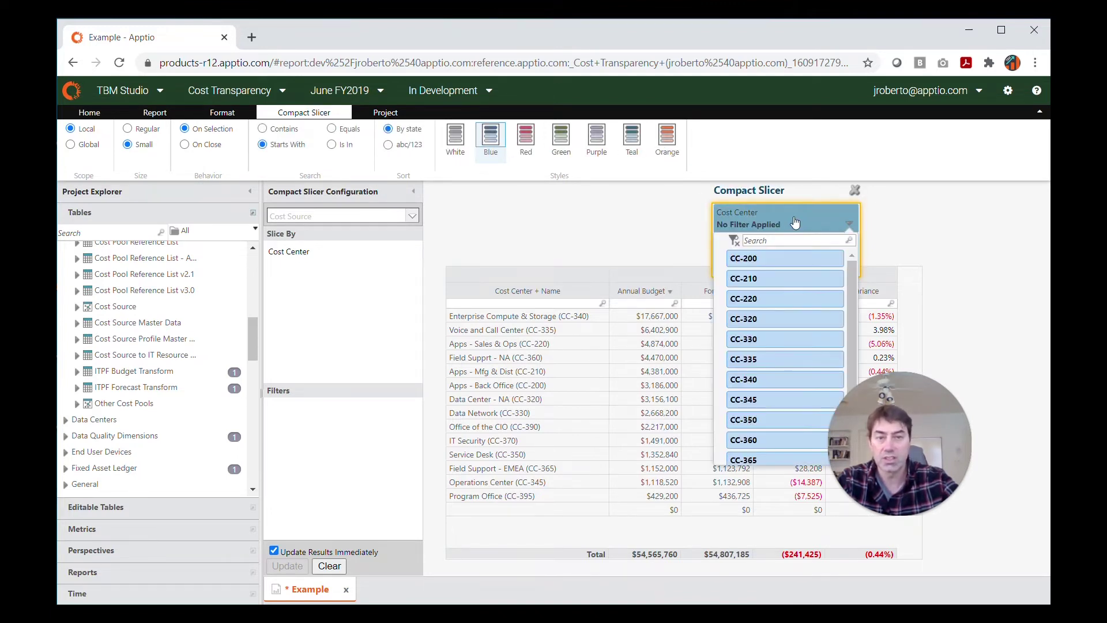
{"action": "left_click", "coordinate": [667, 138]}
{"action": "left_click", "coordinate": [490, 138]}
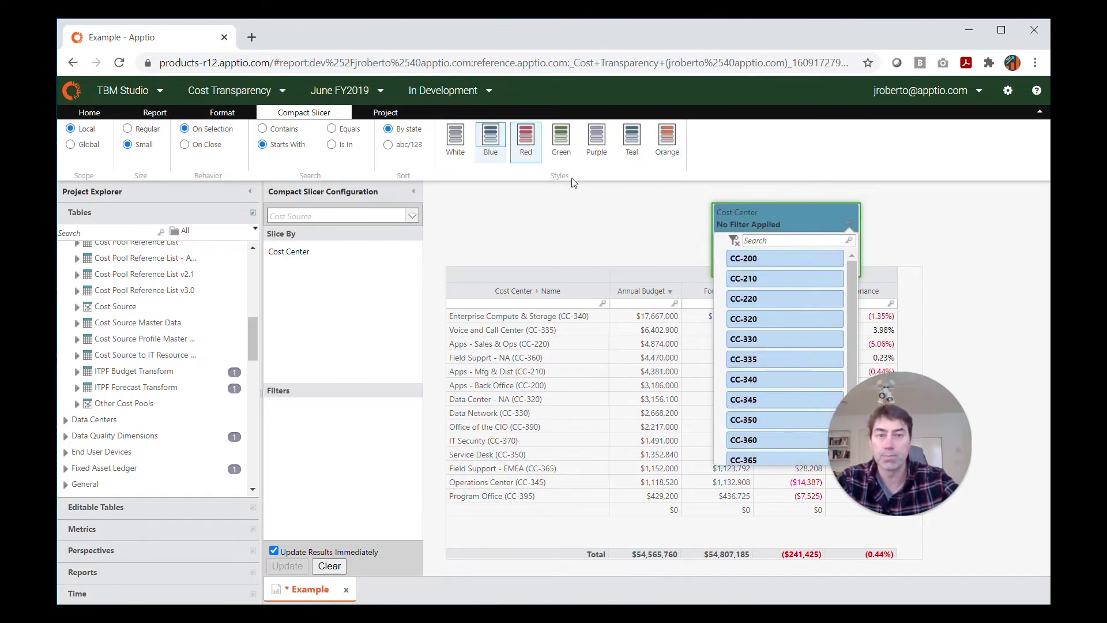
{"action": "left_click", "coordinate": [637, 229]}
{"action": "left_click", "coordinate": [585, 234]}
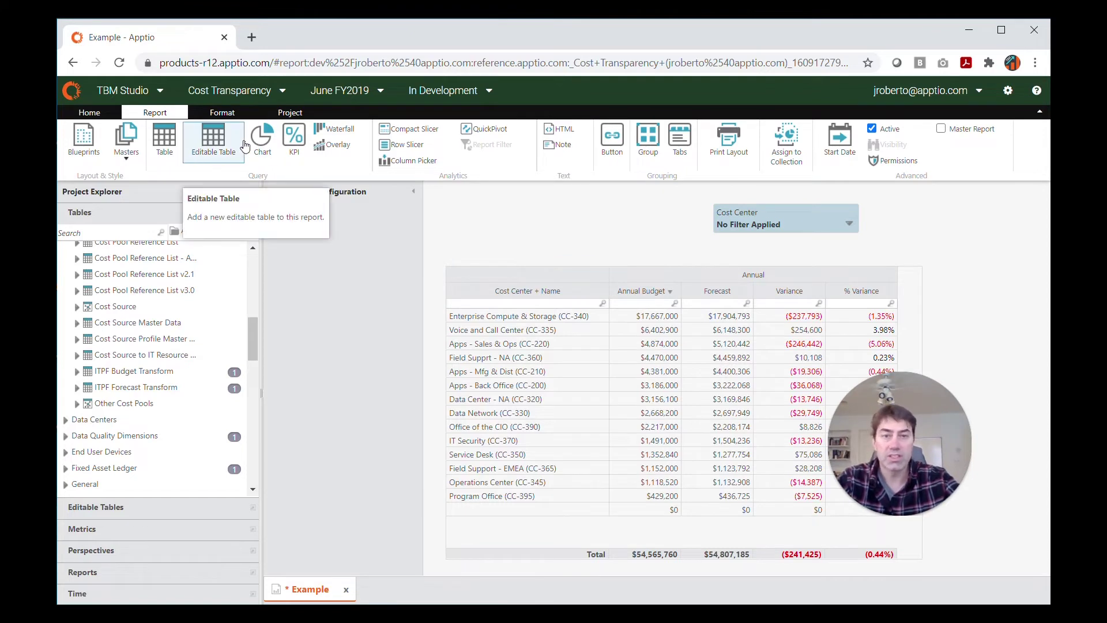
Delete the Cost Center slicer and apply the IT Finance Master Report template, adding Region and Account Group filters
{"action": "left_click", "coordinate": [807, 221]}
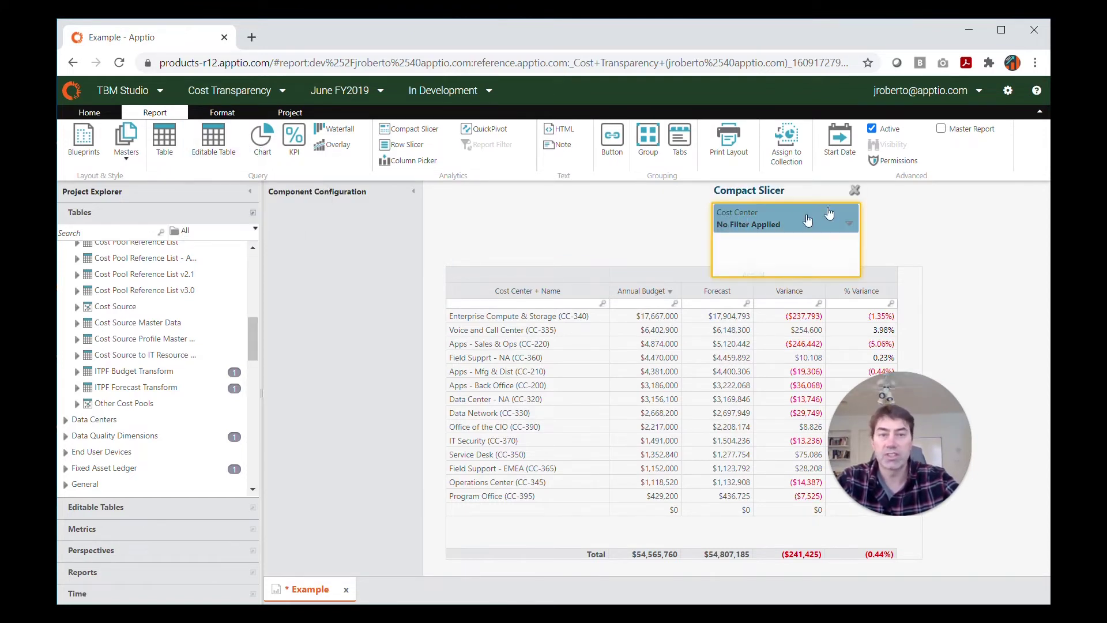
{"action": "left_click", "coordinate": [855, 190]}
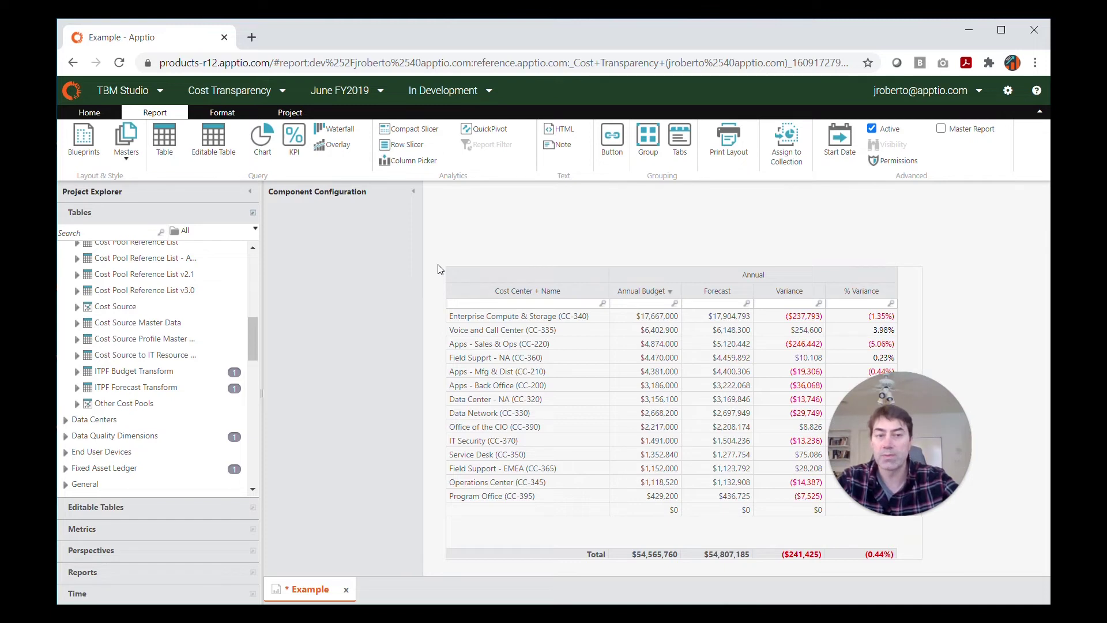
{"action": "left_click", "coordinate": [134, 161]}
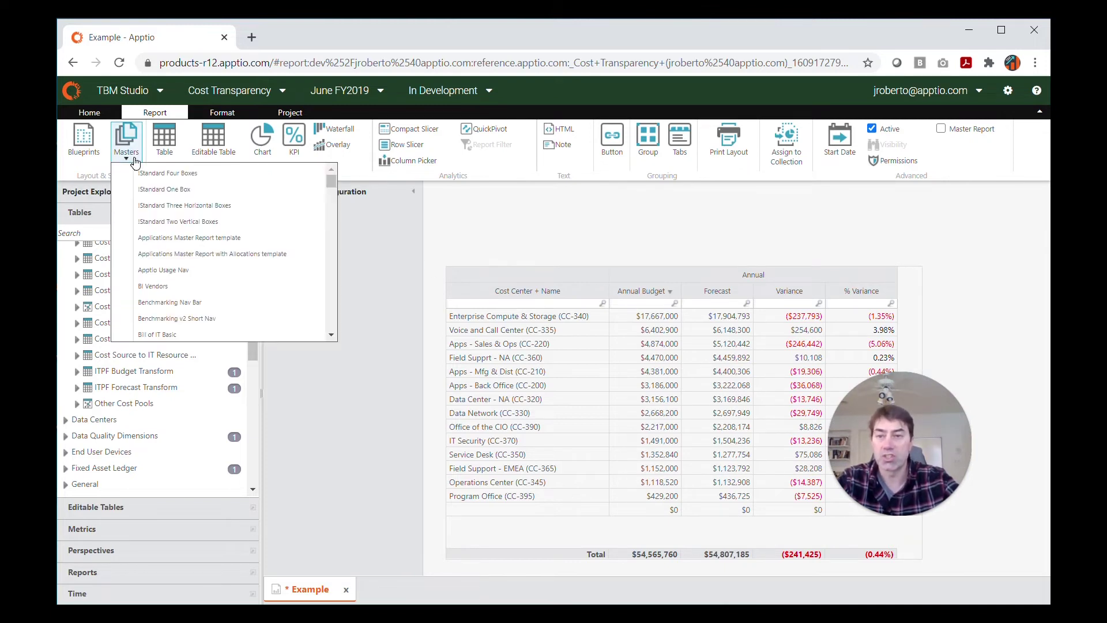
{"action": "scroll", "coordinate": [264, 276], "scroll_direction": "down", "scroll_amount": 6}
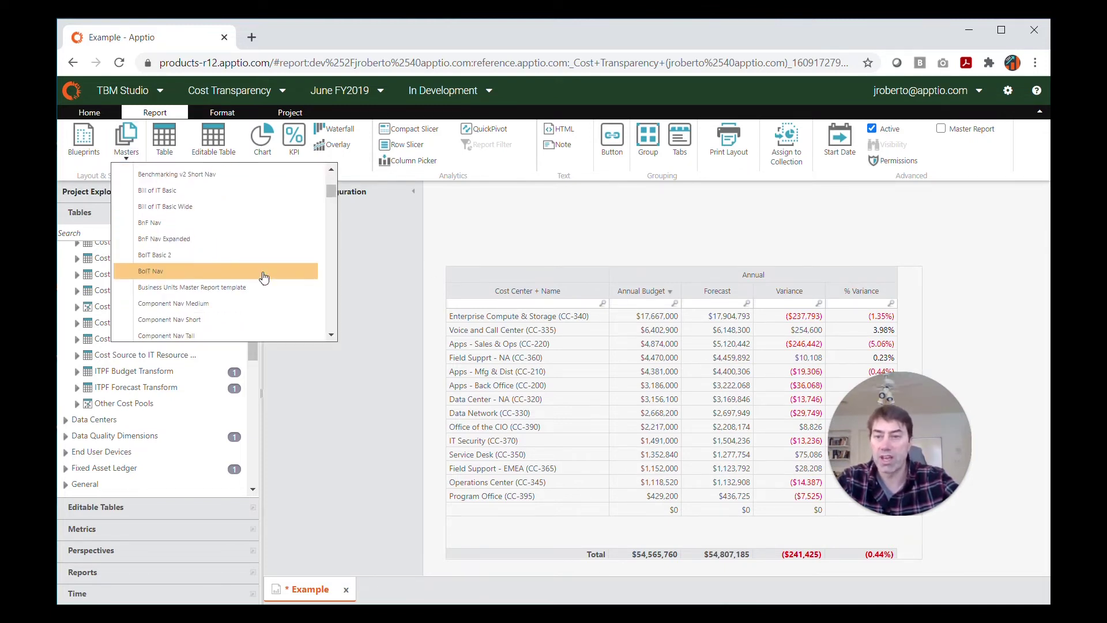
{"action": "scroll", "coordinate": [254, 274], "scroll_direction": "down", "scroll_amount": 1}
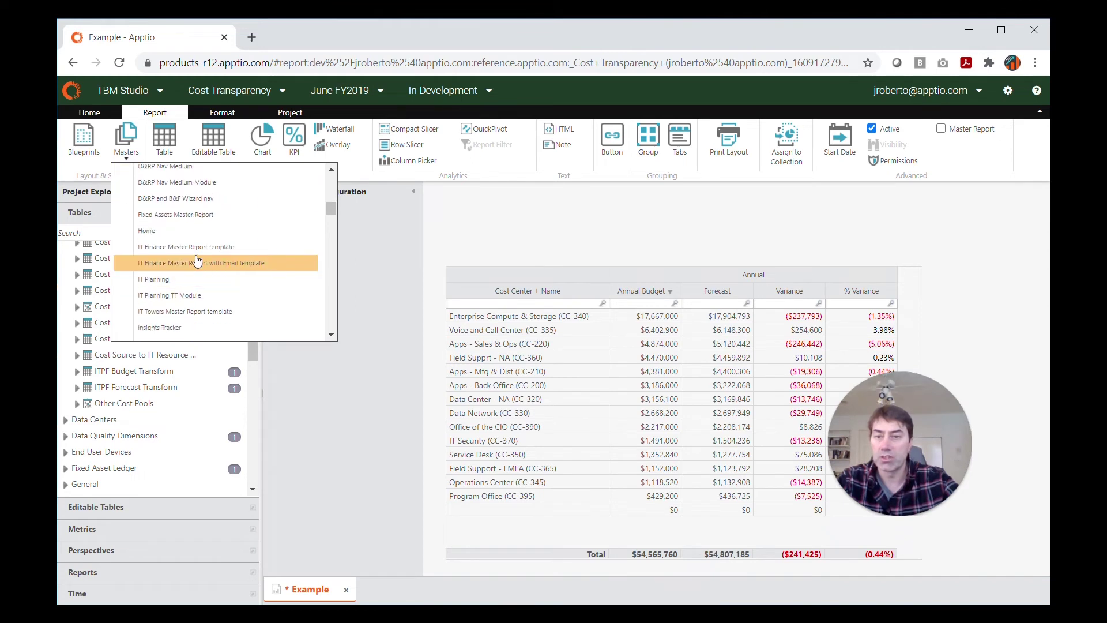
{"action": "left_click", "coordinate": [230, 248]}
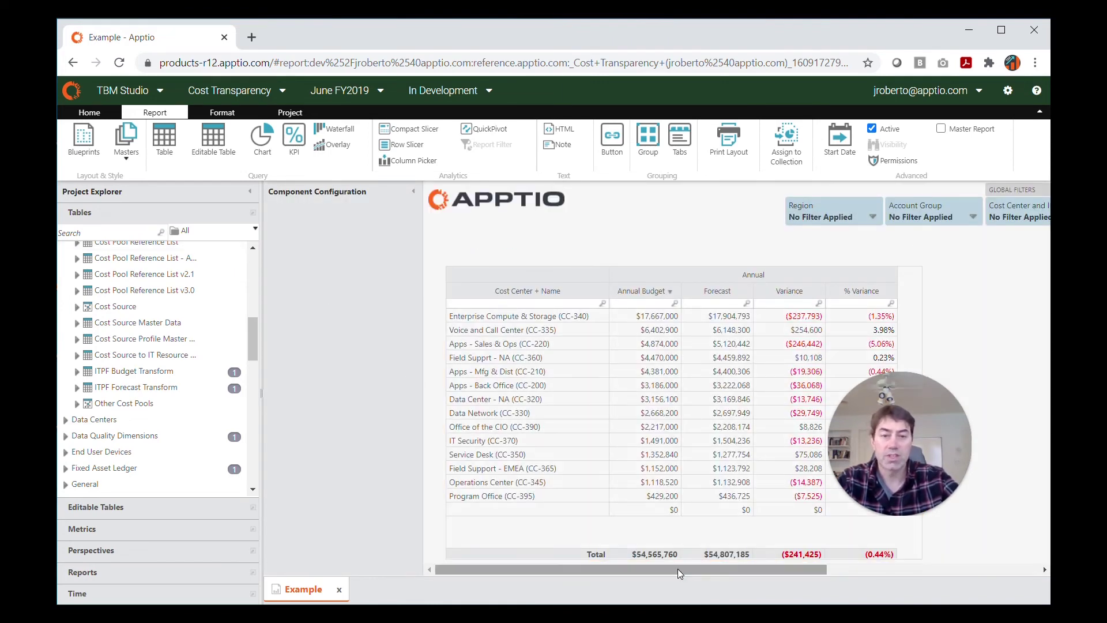
{"action": "left_click_drag", "start_coordinate": [680, 574], "coordinate": [908, 572]}
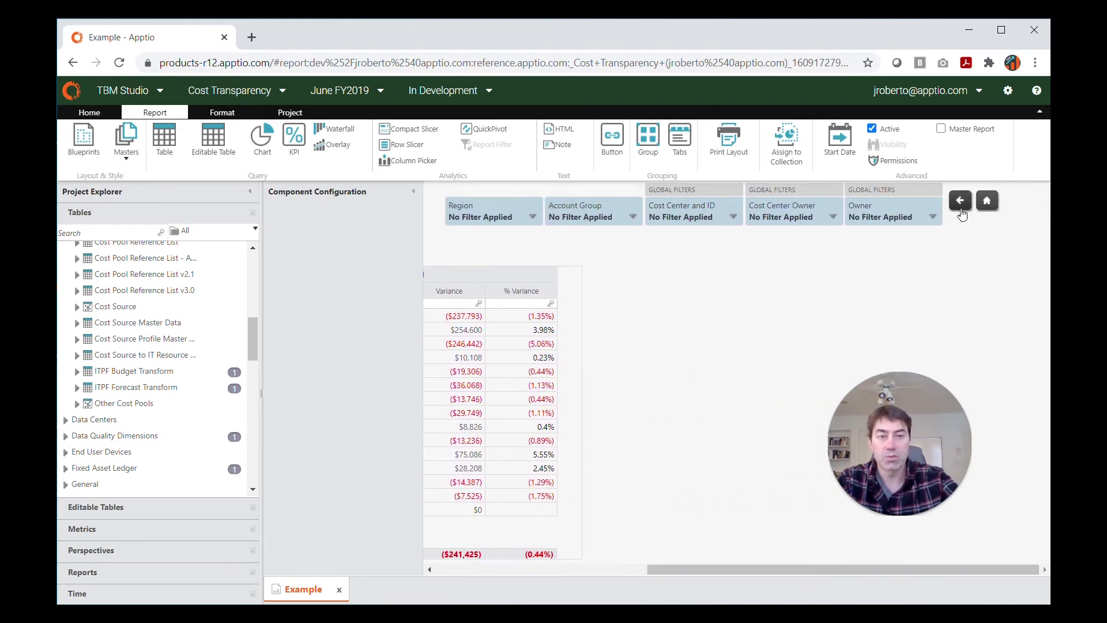
{"action": "left_click_drag", "start_coordinate": [908, 567], "coordinate": [867, 573]}
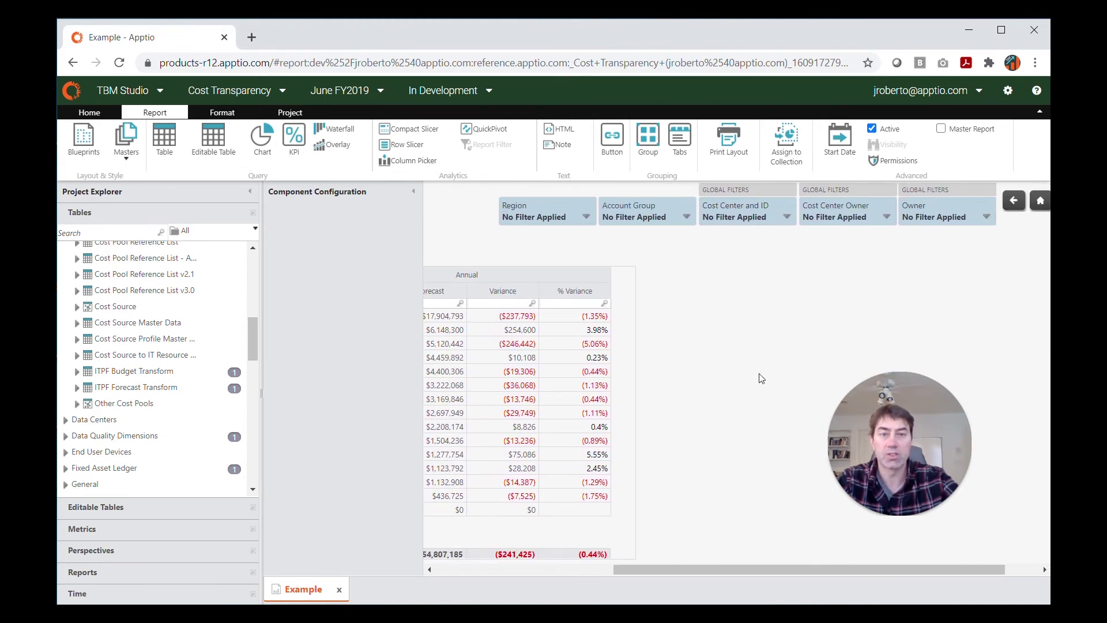
{"action": "left_click", "coordinate": [760, 219]}
{"action": "left_click", "coordinate": [760, 219]}
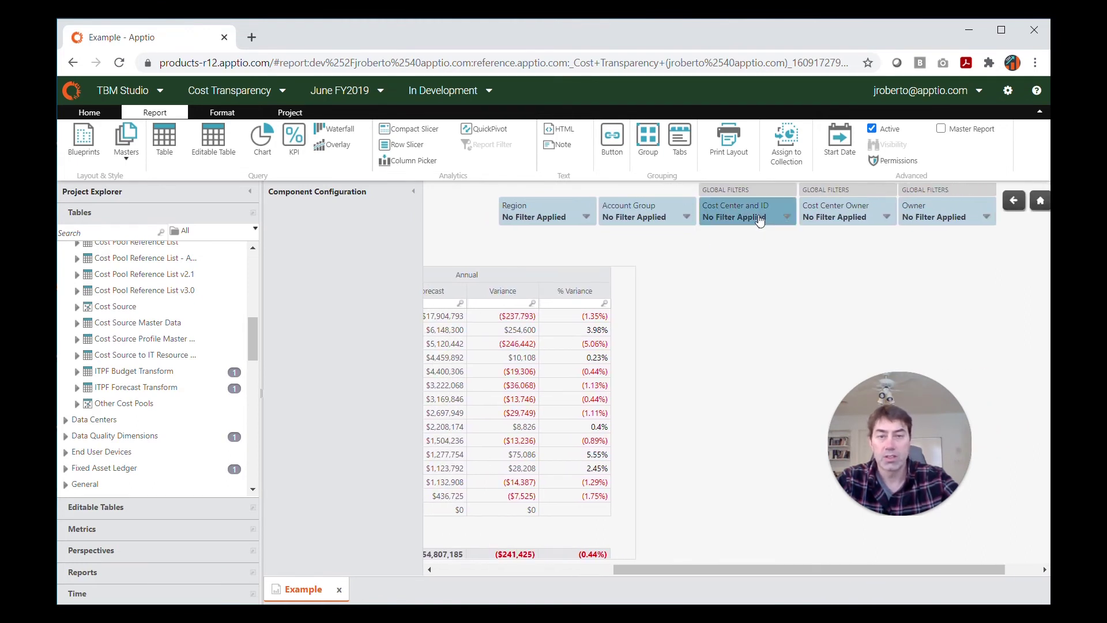
{"action": "mouse_move", "coordinate": [814, 568]}
{"action": "left_mouse_down"}
{"action": "mouse_move", "coordinate": [835, 569]}
{"action": "mouse_move", "coordinate": [652, 567]}
{"action": "mouse_move", "coordinate": [829, 560]}
{"action": "left_mouse_up"}
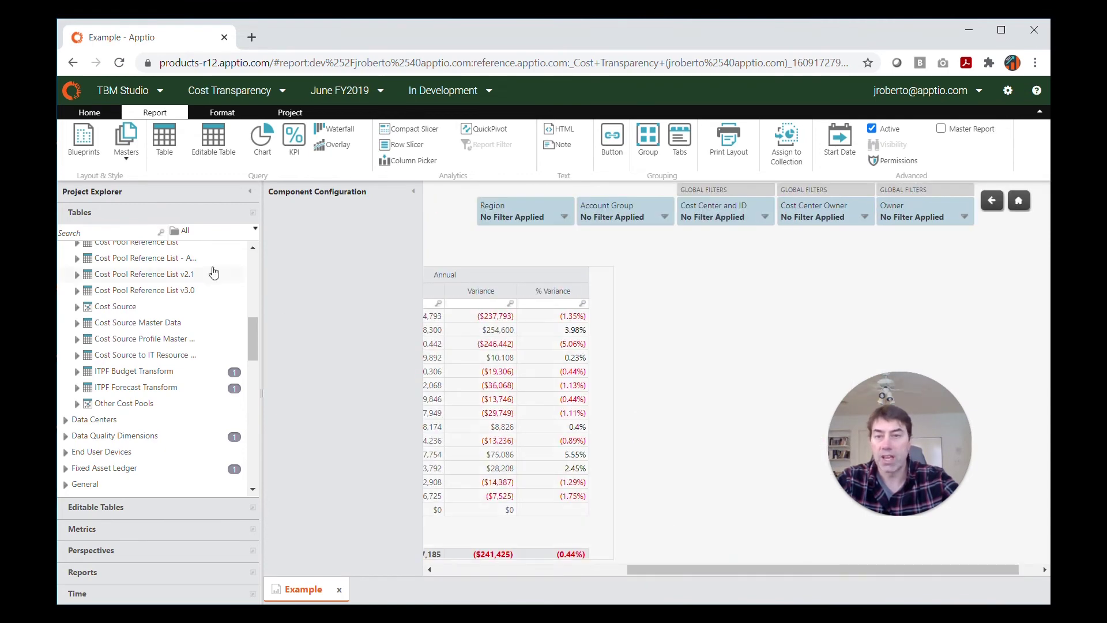